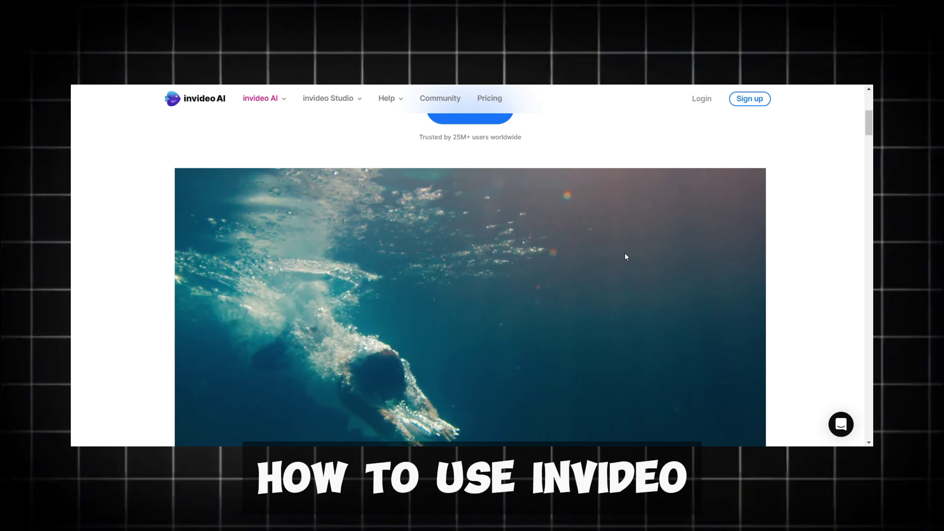
scroll(627, 256, "down", 10)
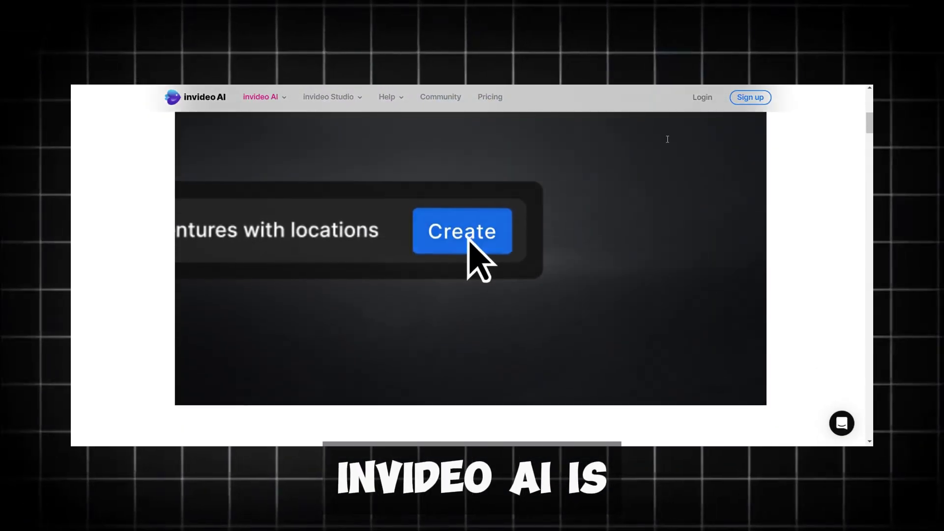
Scroll past the feature sections down to 'Make easy edits with an intuitive editor'
scroll(669, 142, "down", 10)
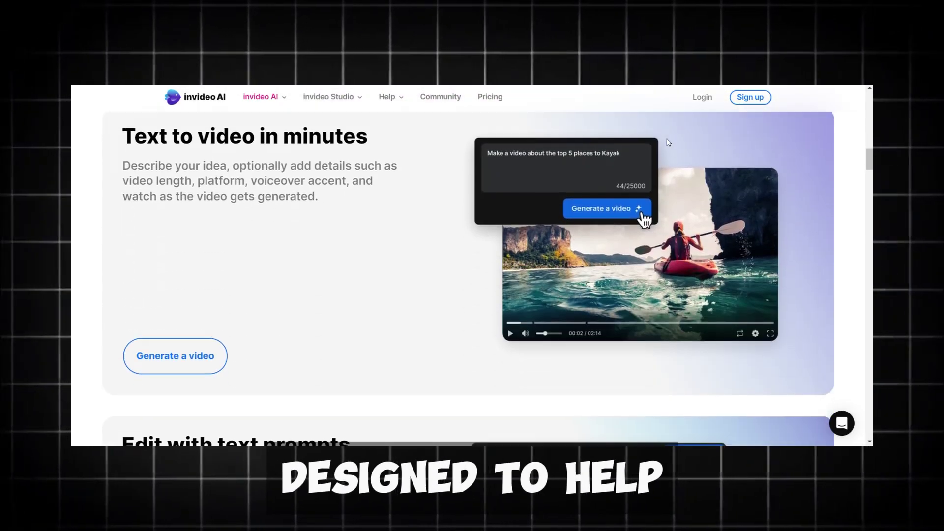
scroll(669, 142, "down", 15)
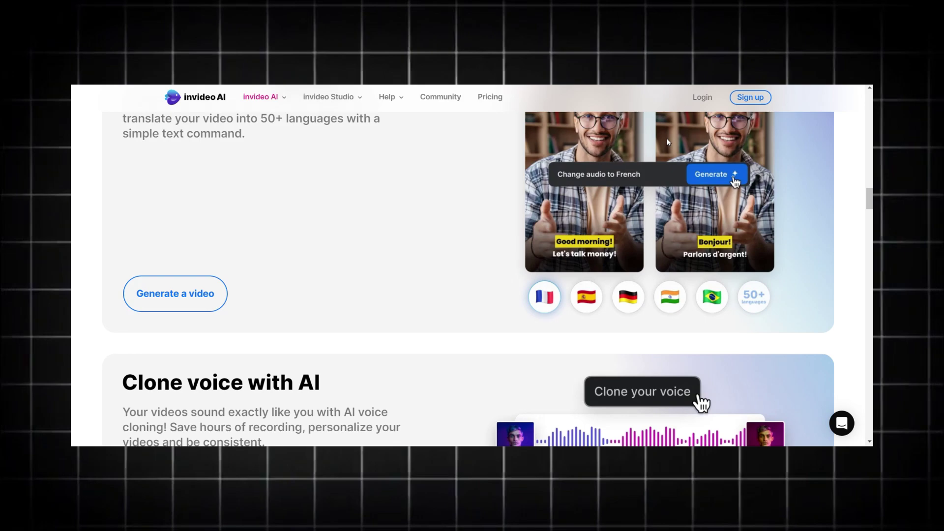
scroll(668, 142, "down", 8)
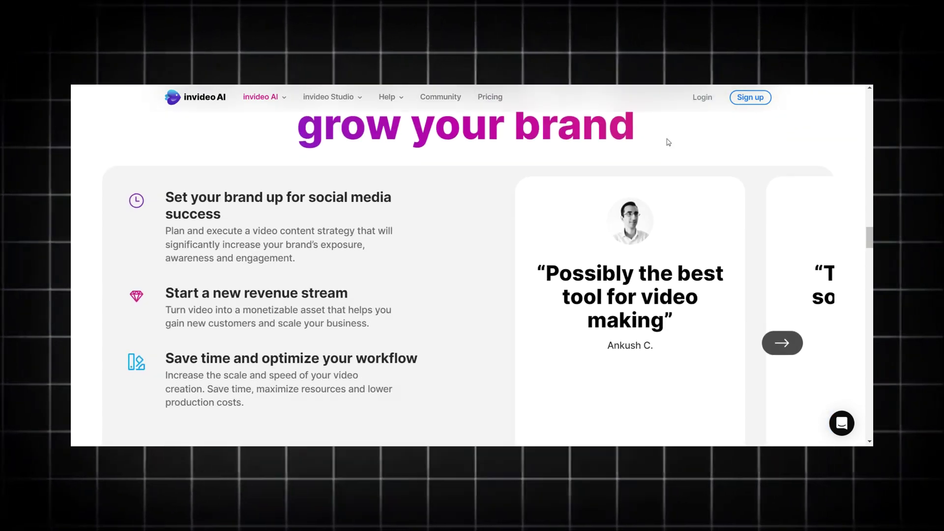
scroll(668, 142, "down", 10)
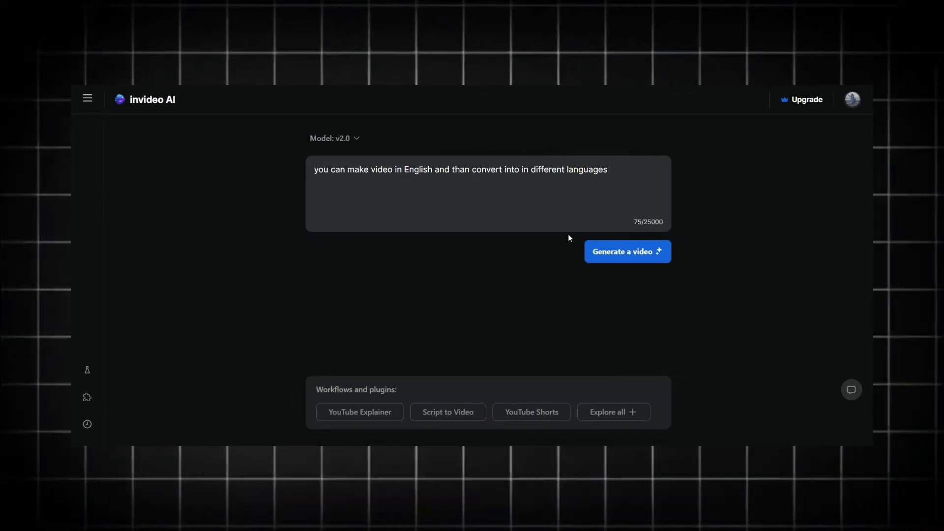
Generate a video from the prompt about making an English video and converting it to other languages
left_click(615, 251)
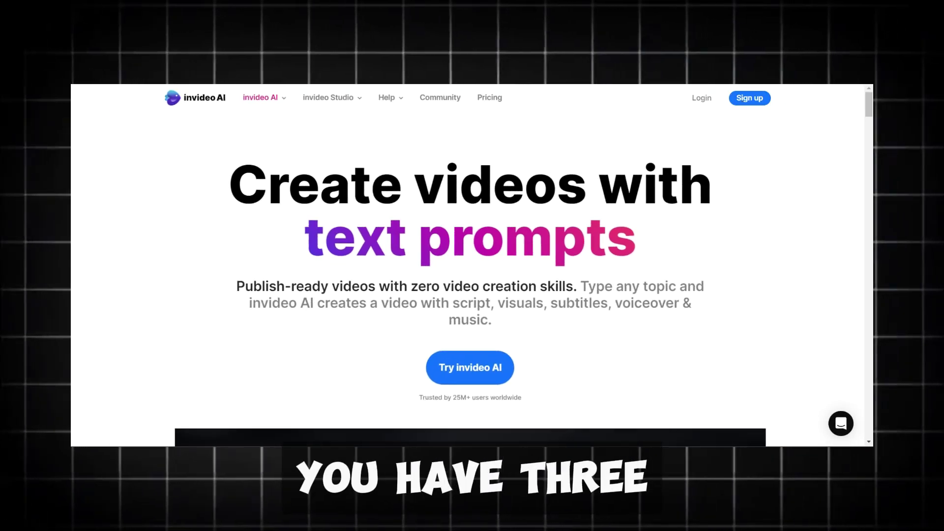
Go from the landing page to the 'Welcome to invideo AI' sign-up page via Try invideo AI
left_click(749, 97)
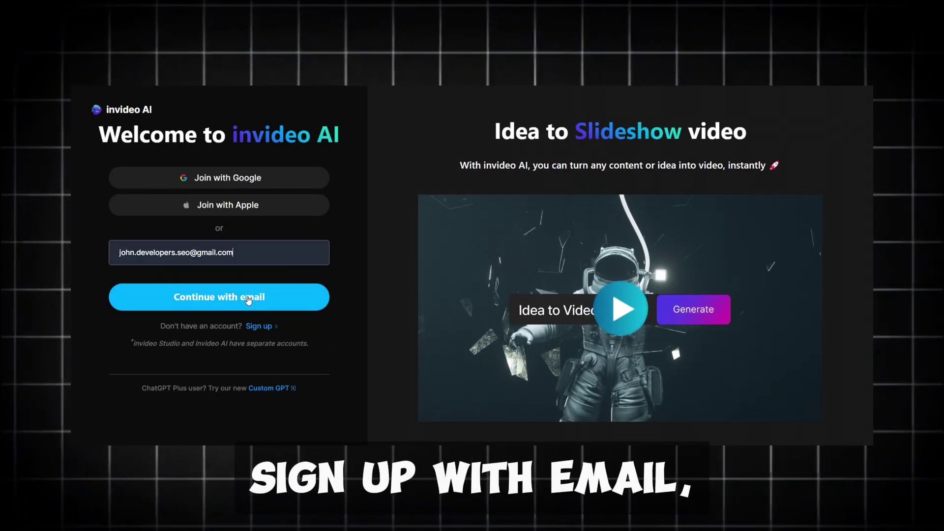
Request an emailed login code, paste it, and log in to the Home dashboard
left_click(248, 299)
key("ctrl+v")
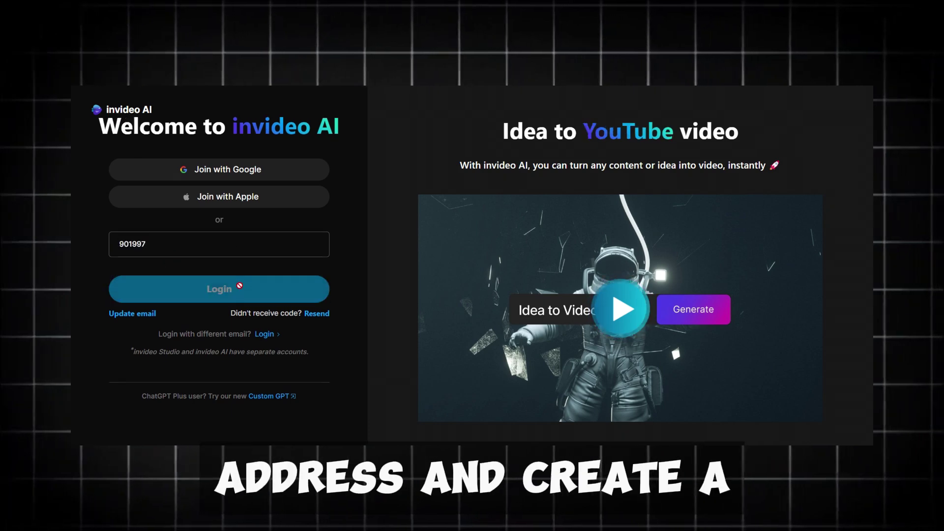
left_click(219, 295)
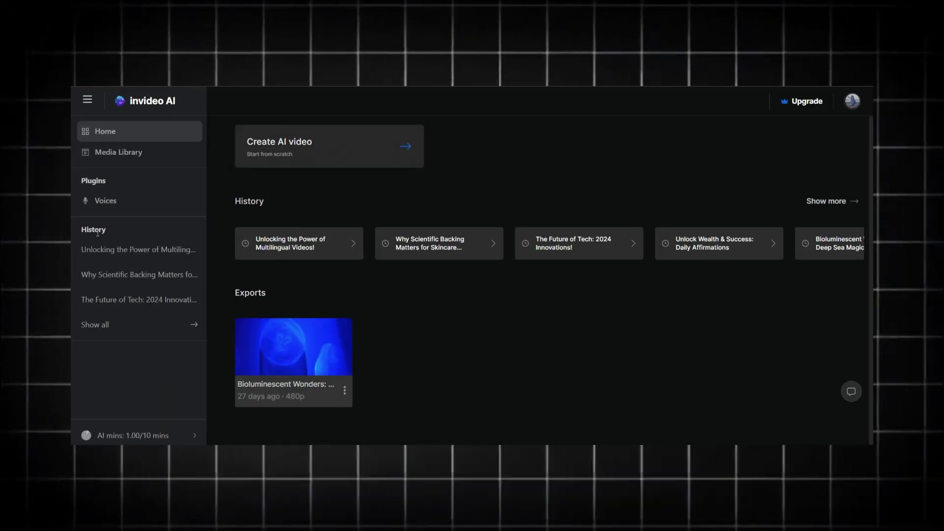
Show all past videos in the History list
left_click(129, 333)
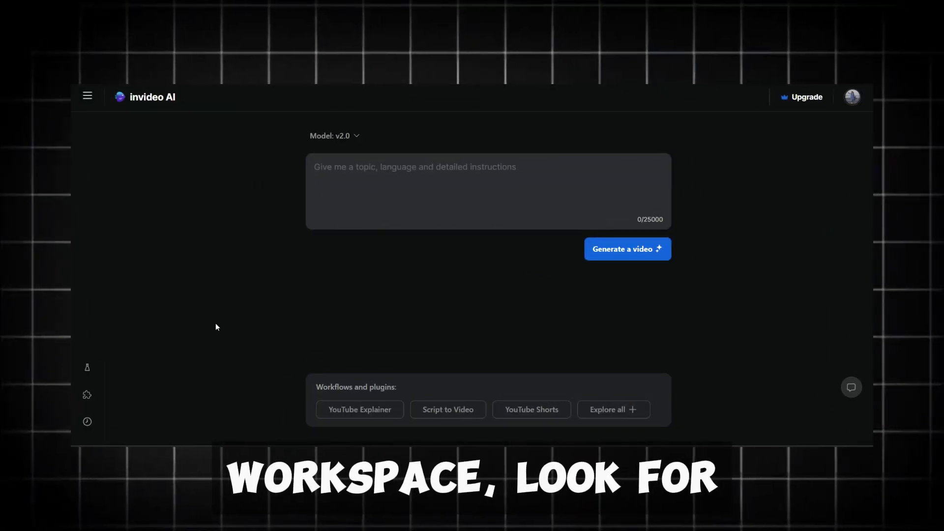
Open Workspace settings and highlight the Beta features description
left_click(87, 370)
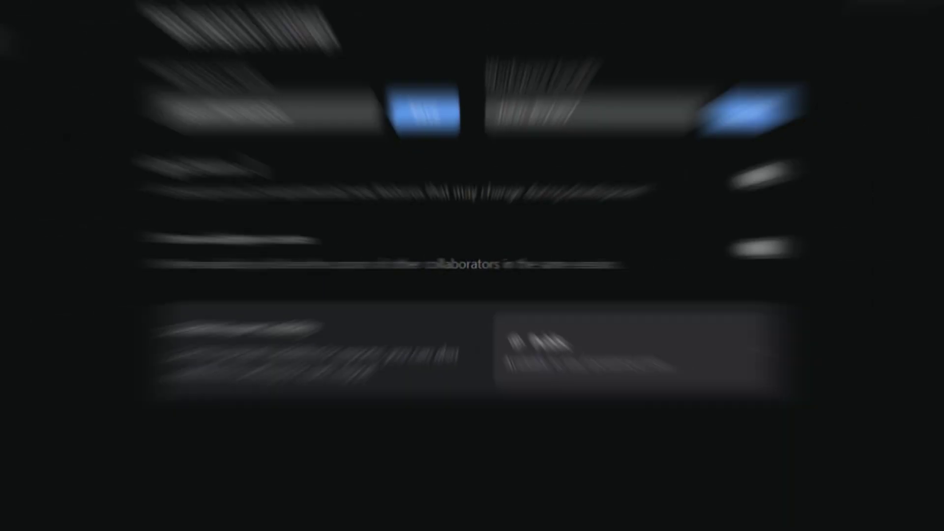
left_click_drag(292, 206, 462, 225)
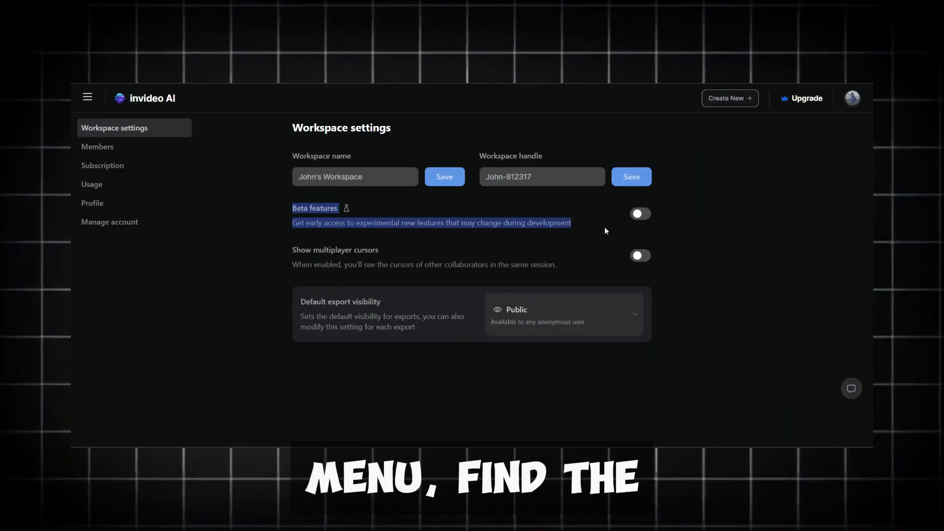
left_click(152, 132)
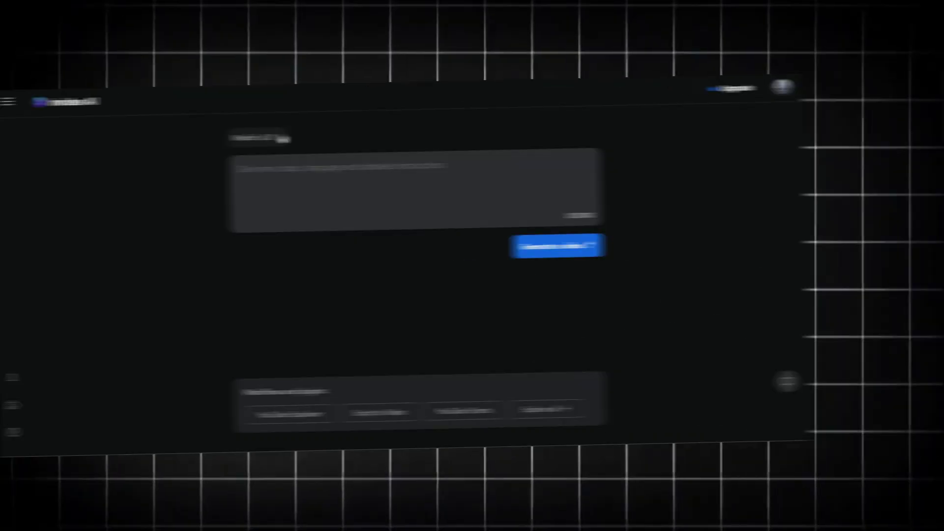
left_click(357, 136)
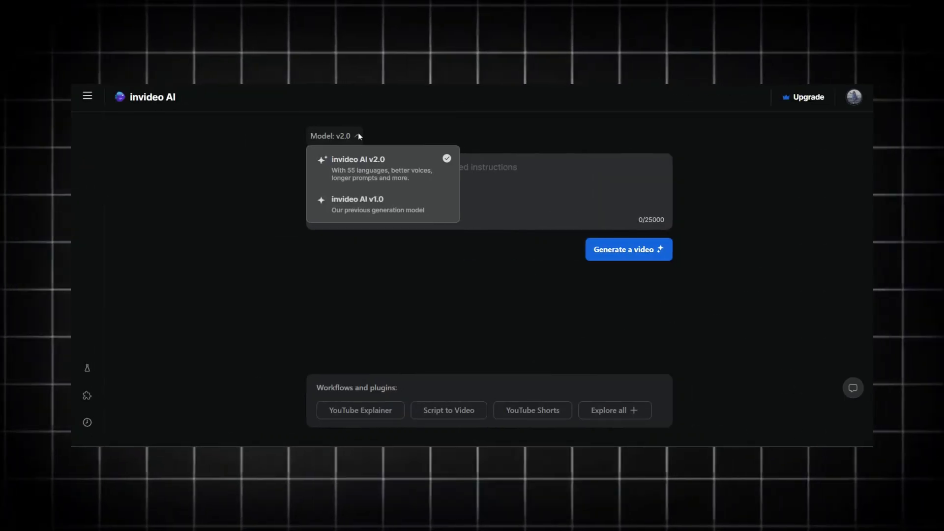
left_click(363, 172)
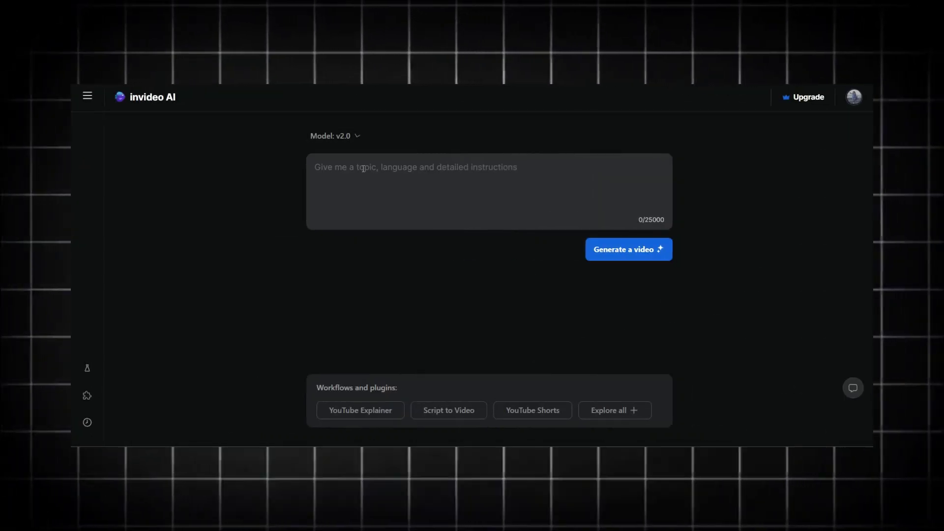
left_click(357, 137)
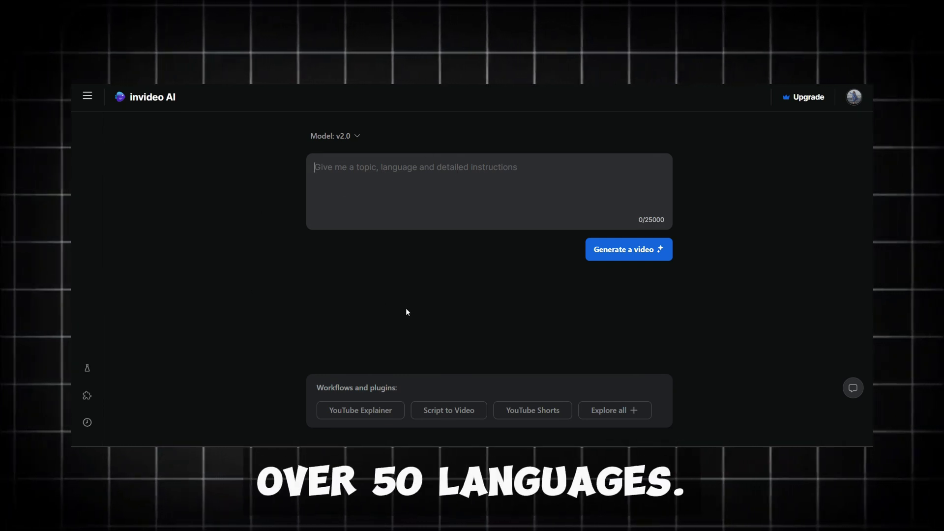
left_click(355, 136)
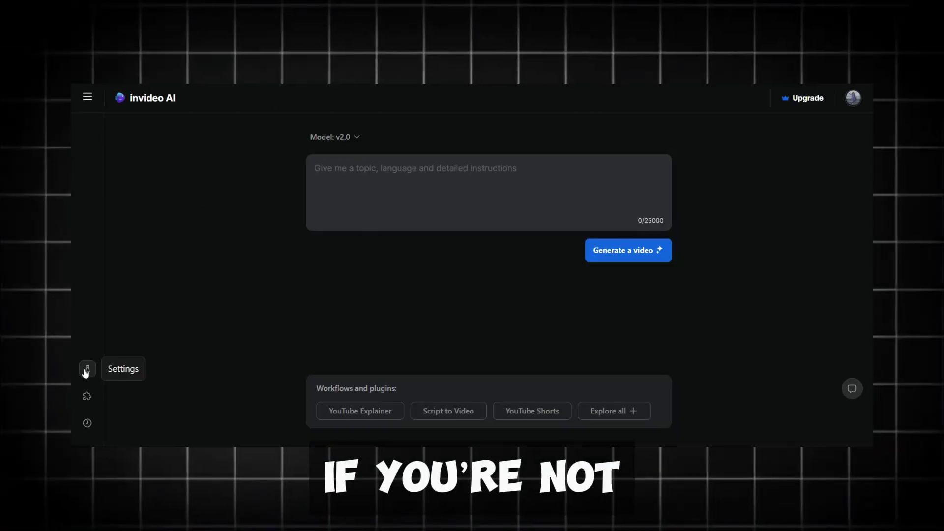
Open Workspace settings with Beta features switched on
left_click(87, 367)
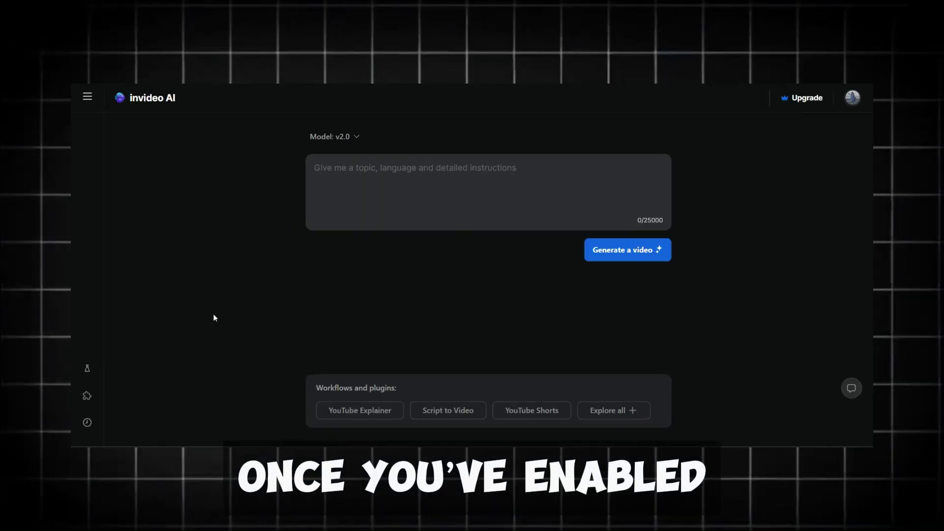
left_click(87, 371)
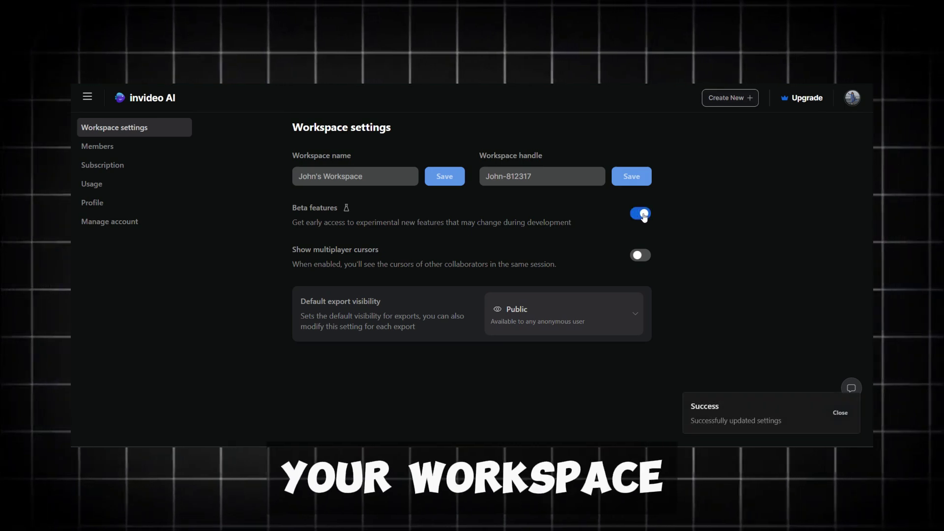
Return Home via the invideo AI logo and select the Create AI video card
left_click(148, 97)
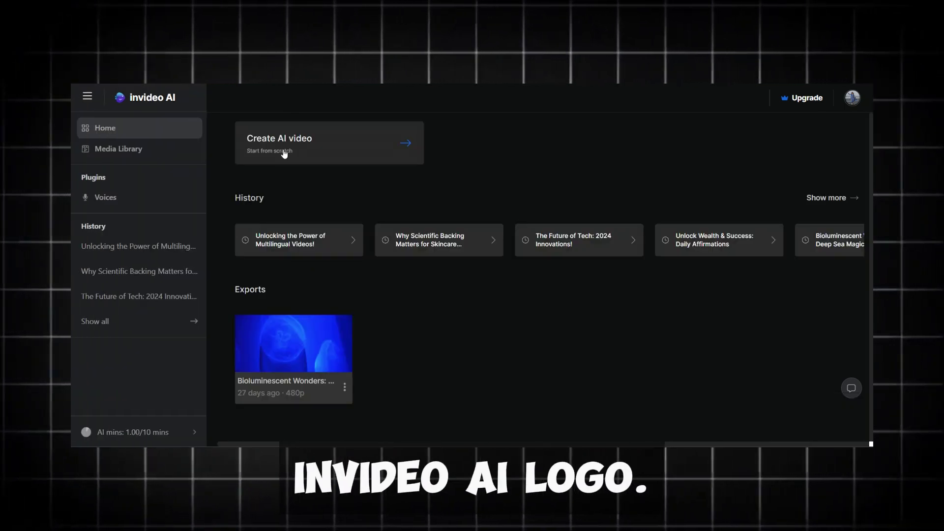
left_click(317, 150)
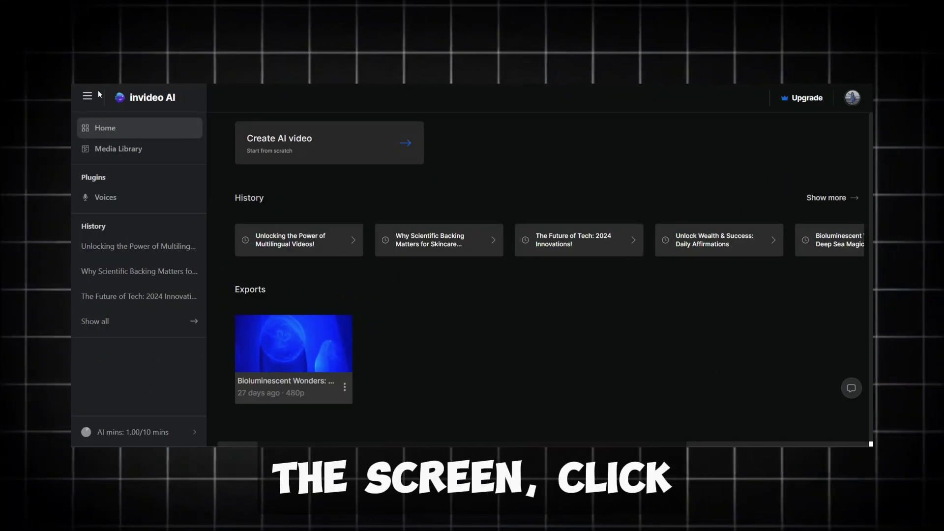
Toggle the side navigation panel and bring up the help and support menu
left_click(87, 95)
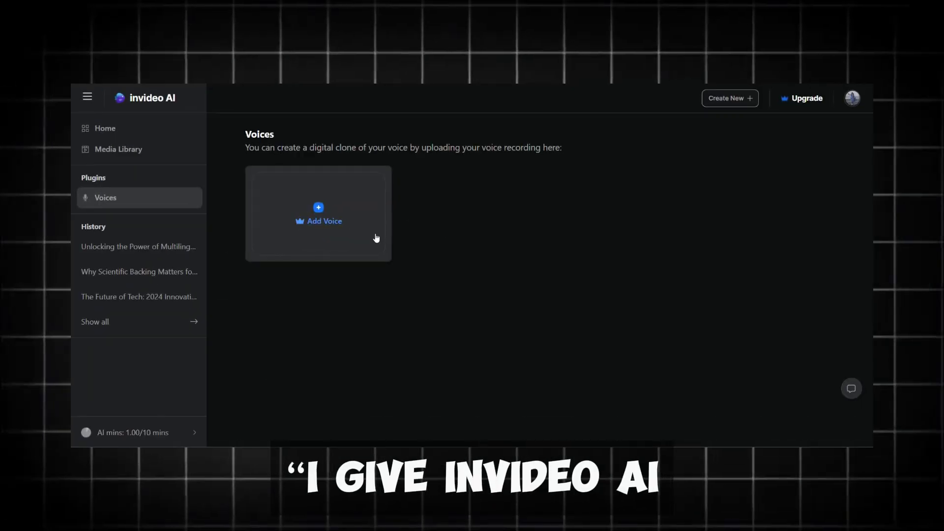
left_click(852, 389)
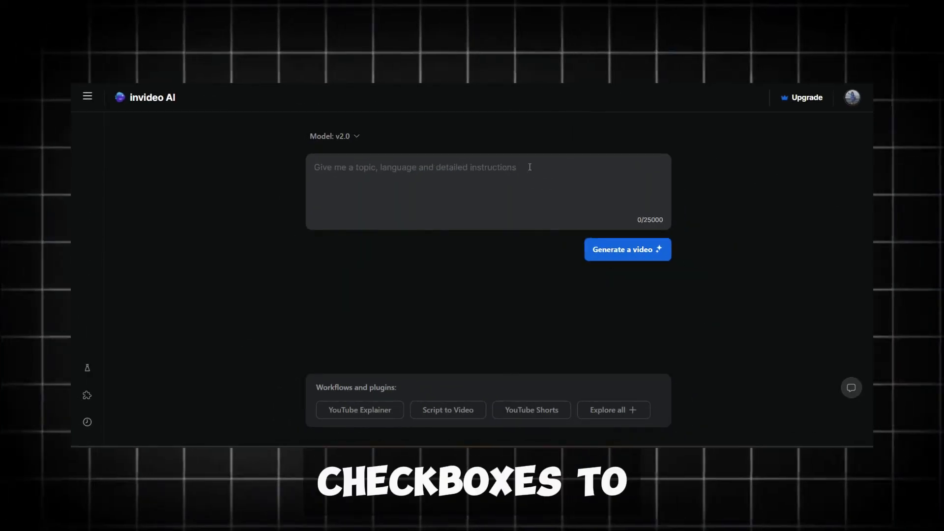
left_click(91, 97)
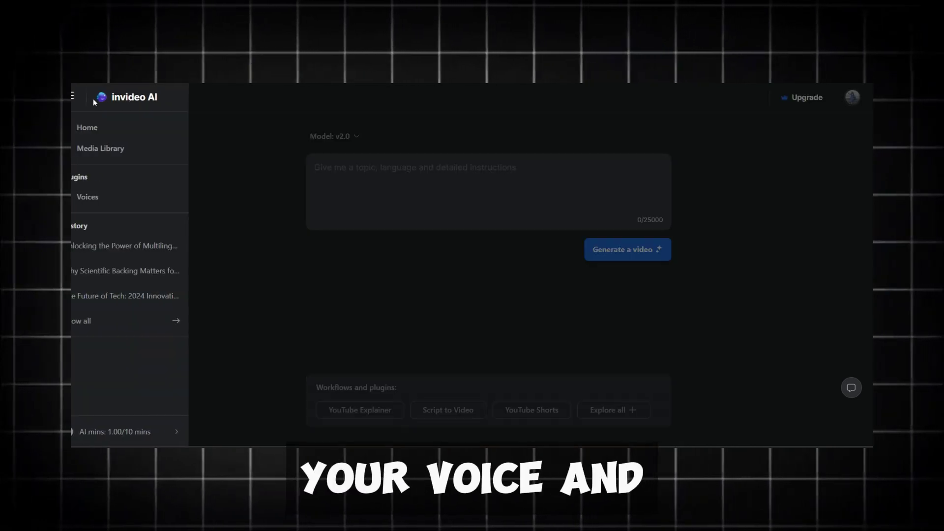
left_click(118, 197)
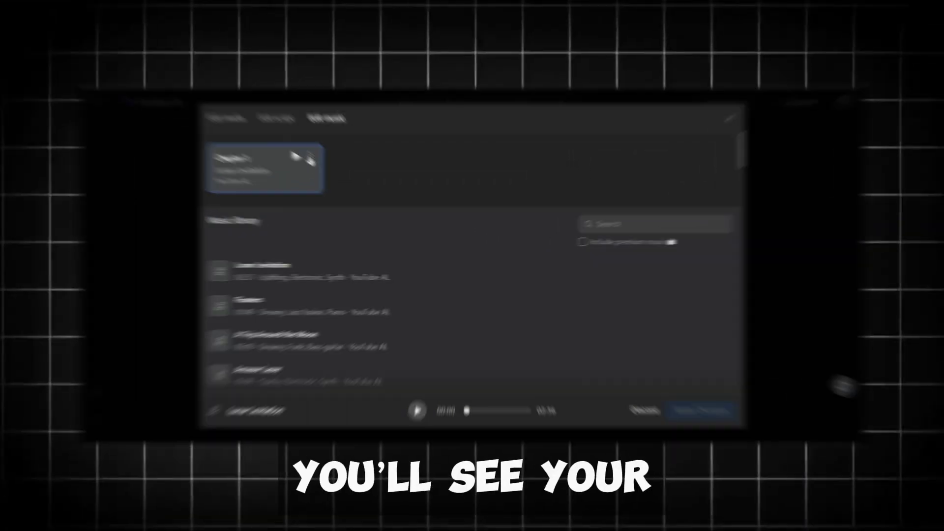
left_click(307, 156)
left_click(307, 156)
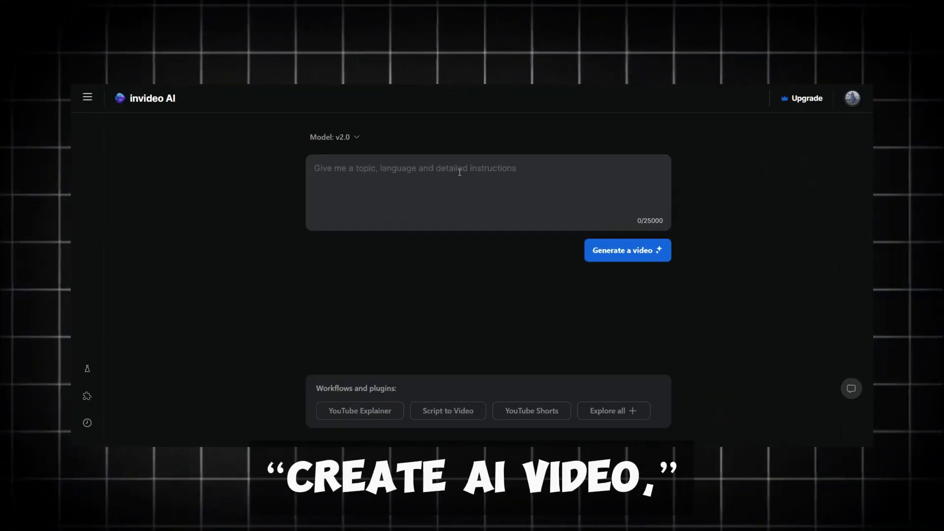
Generate the Mind-Blowing Tech Innovations of 2024 video for tech enthusiasts, bright, for YouTube
left_click(607, 248)
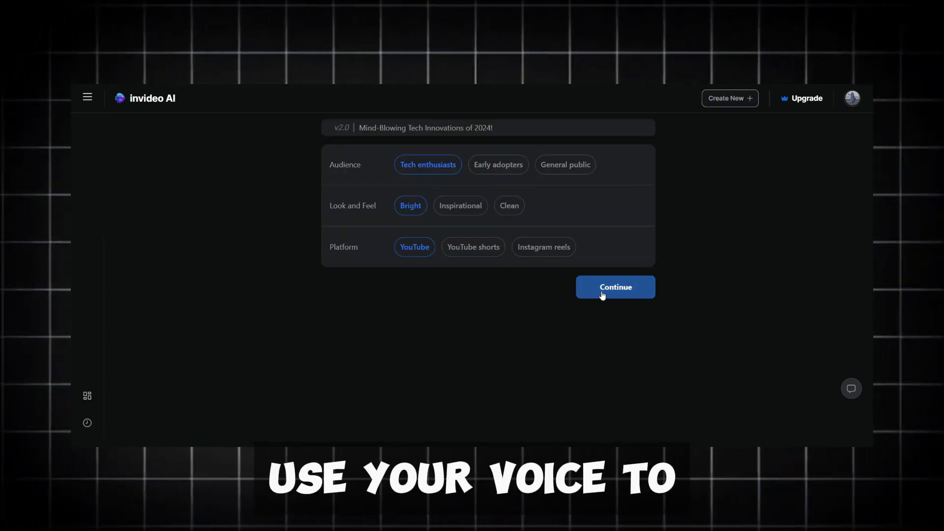
left_click(603, 294)
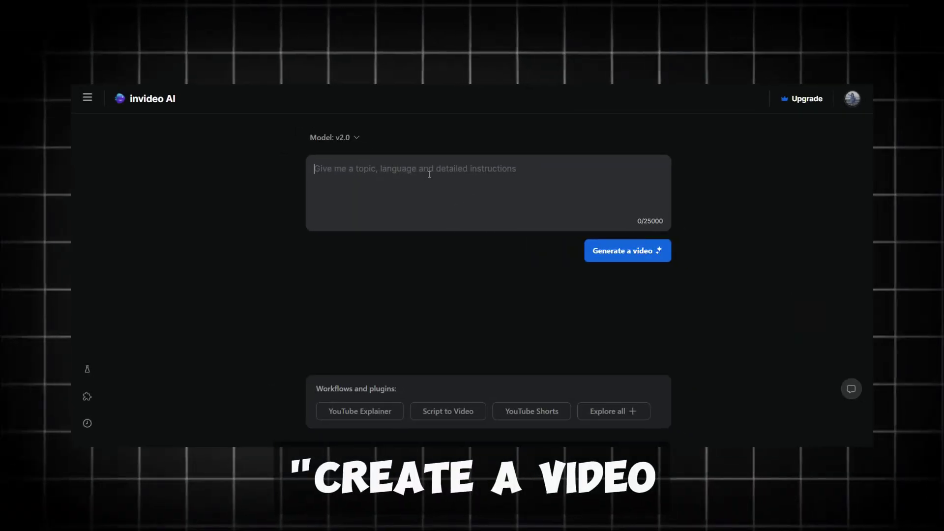
Submit the chocolate-cake guide for home bakers, bright, YouTube, and request a notification when ready
left_click(618, 253)
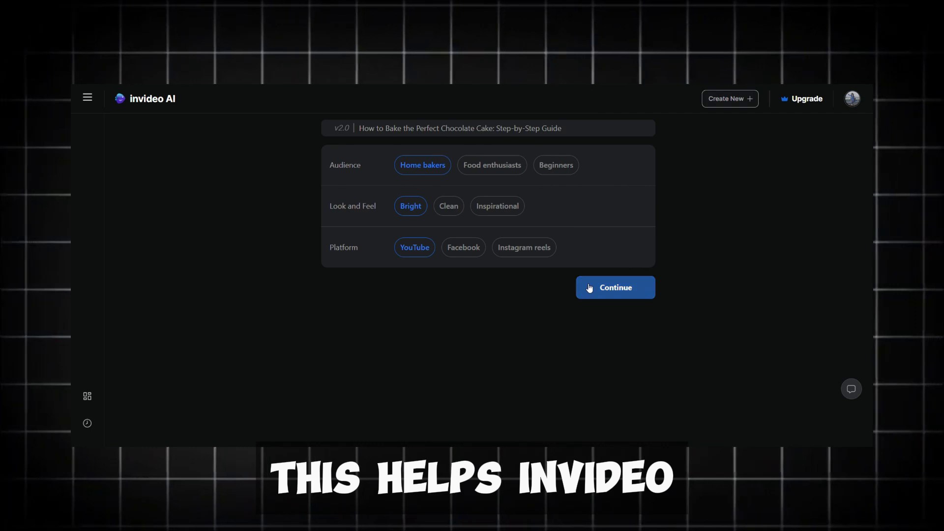
left_click(589, 288)
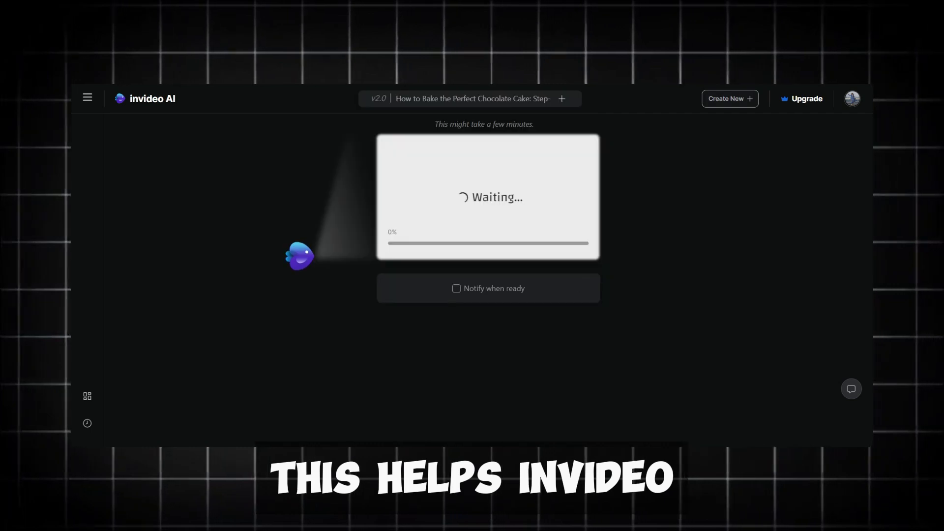
left_click(457, 288)
left_click(441, 330)
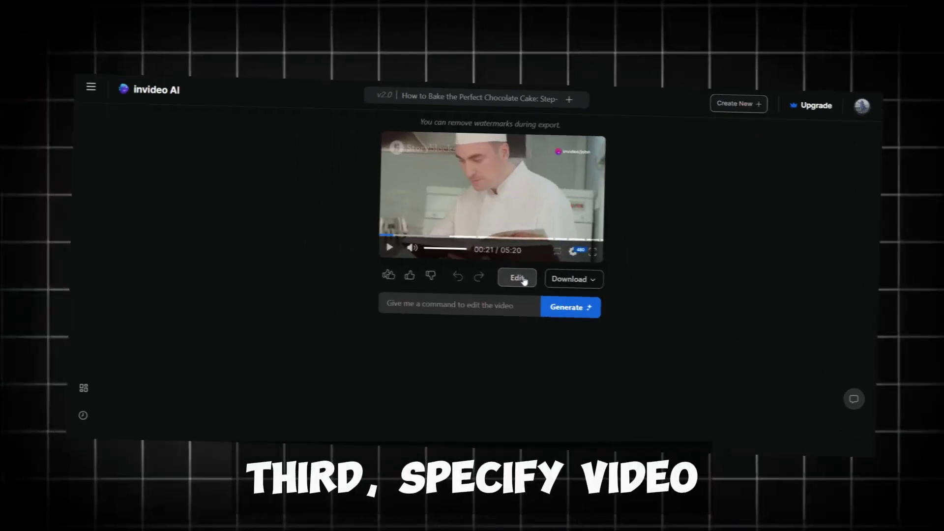
Browse the cake video's music library and open Chapter 1's Bright Wish track menu
left_click(523, 279)
left_click(314, 116)
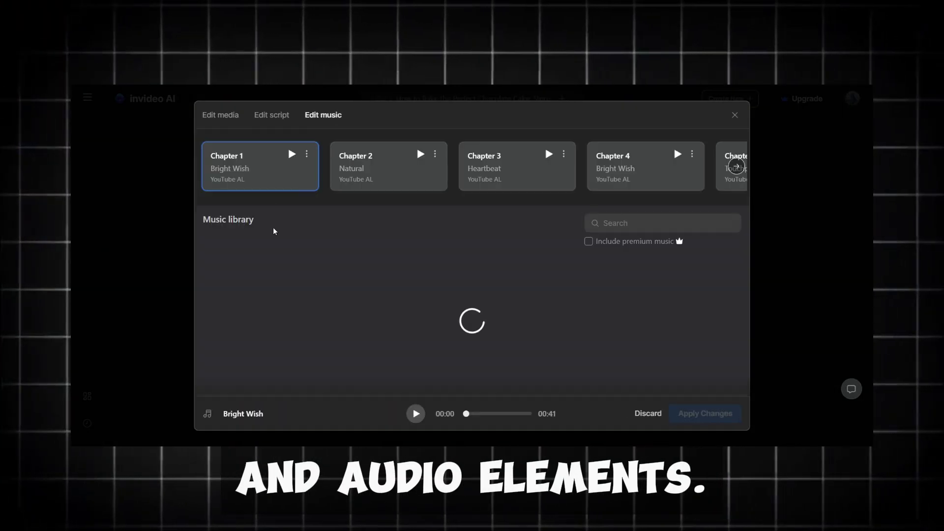
scroll(349, 251, "down", 15)
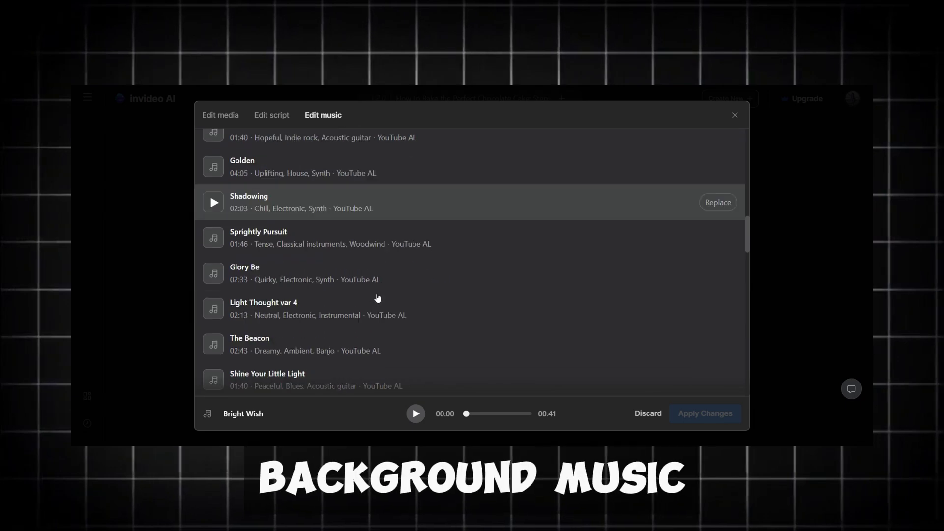
scroll(378, 299, "up", 15)
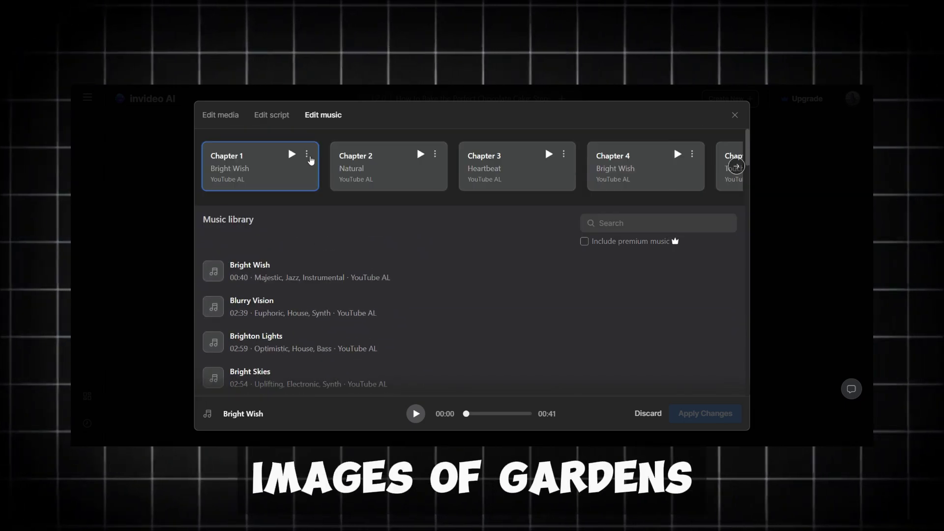
left_click(308, 155)
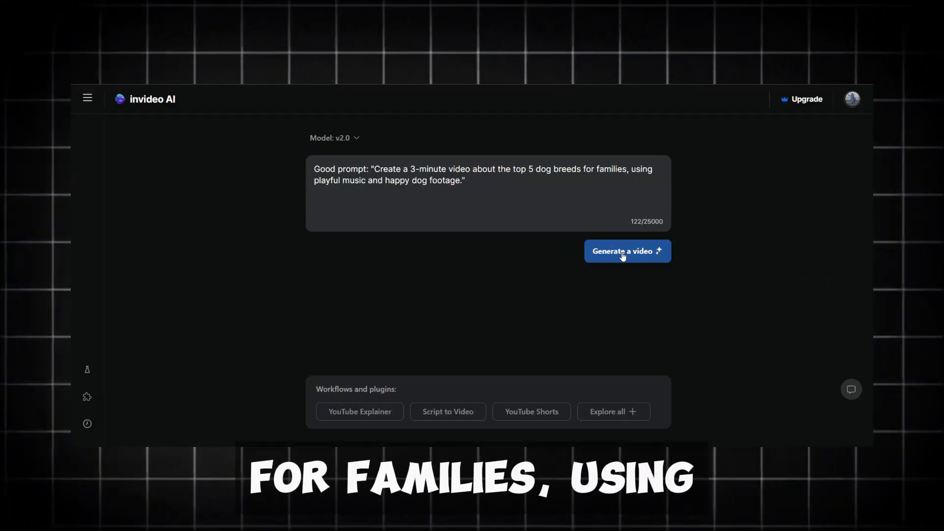
Submit the top 5 family dog breeds prompt for generation
left_click(623, 254)
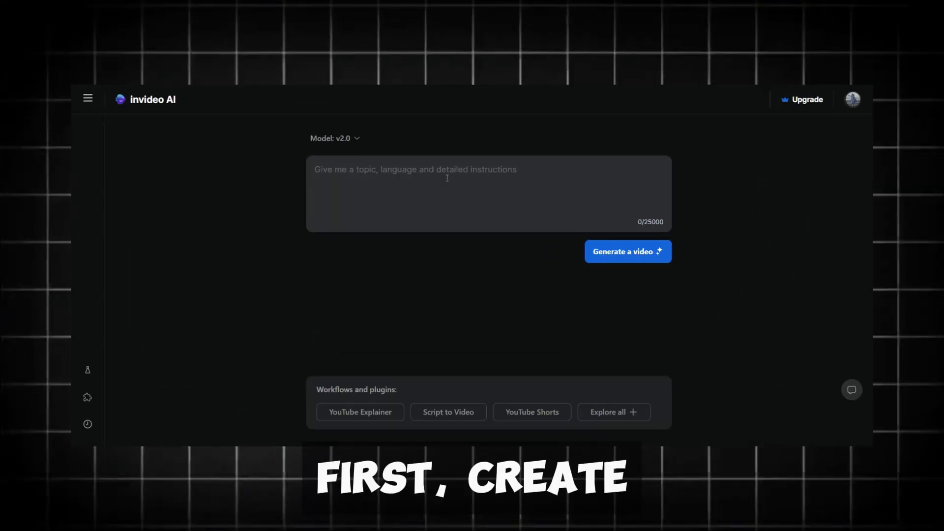
Generate the dog-breeds video and enter the edit command 'Convert this video to Italian'
left_click(595, 252)
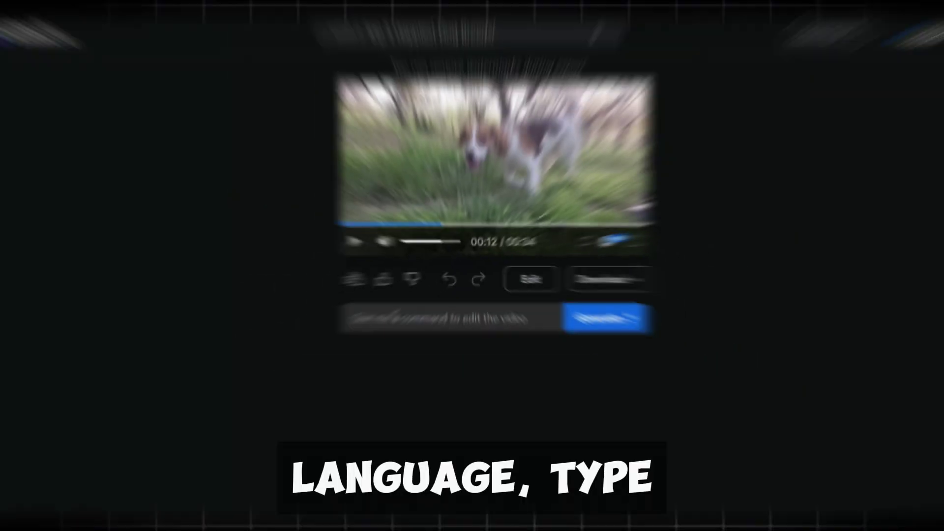
type("Convert this video to Italian")
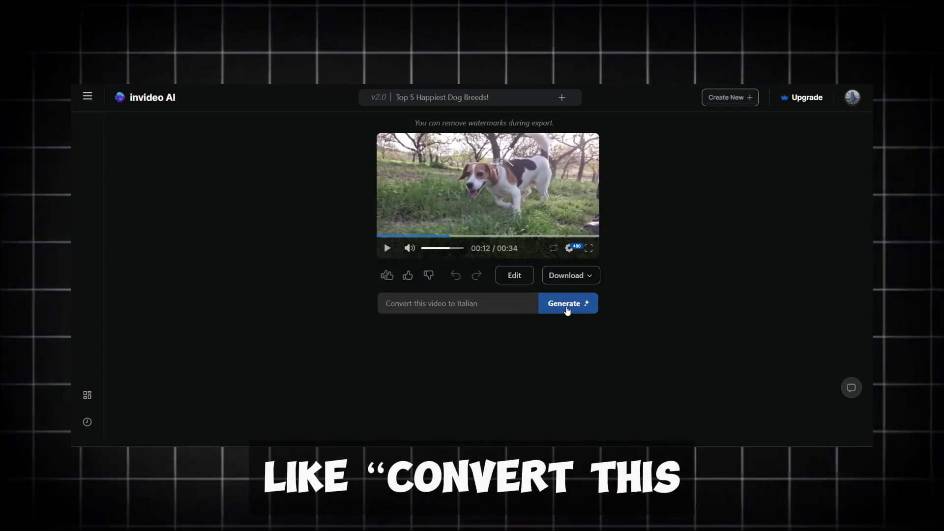